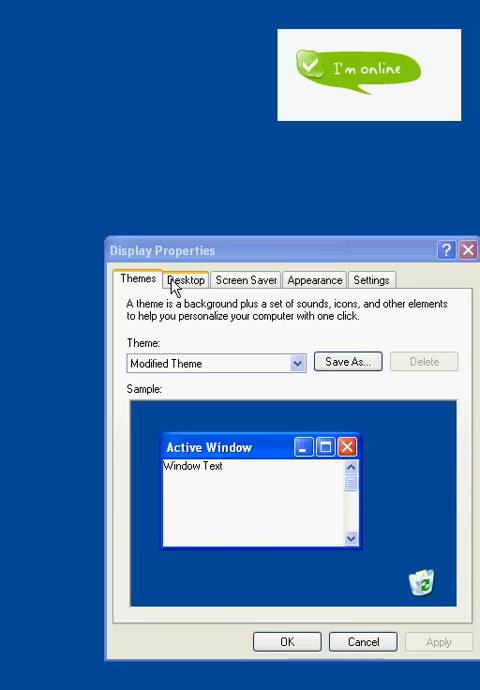
# - From the Desktop tab, bring up Customize Desktop and move the Desktop Items dialog aside
pyautogui.click(174, 287)
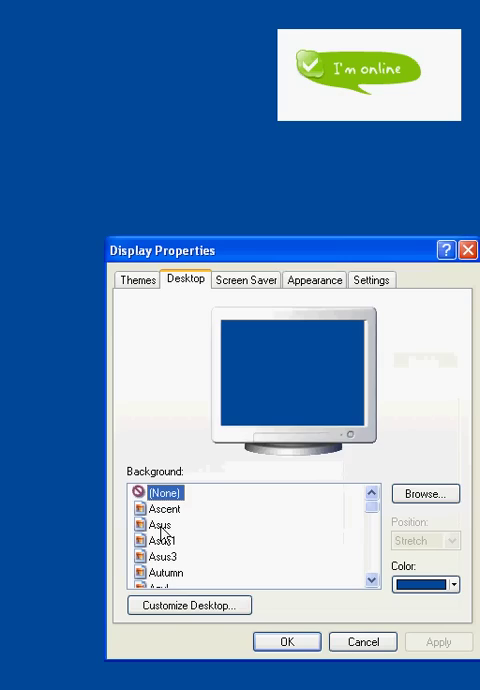
pyautogui.click(165, 606)
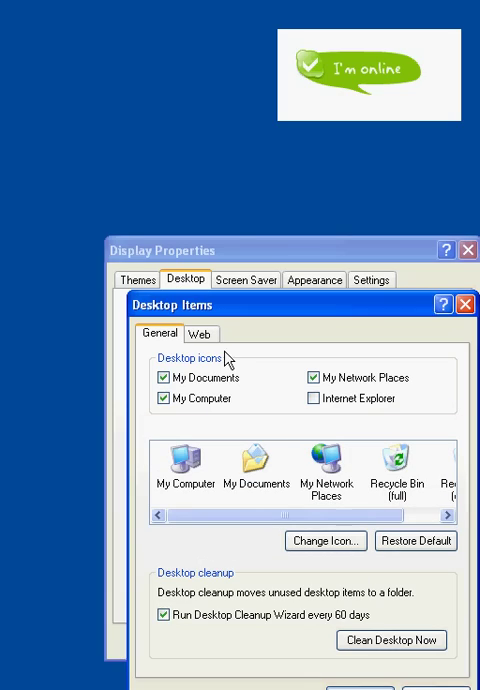
pyautogui.moveTo(226, 312); pyautogui.dragTo(113, 88)
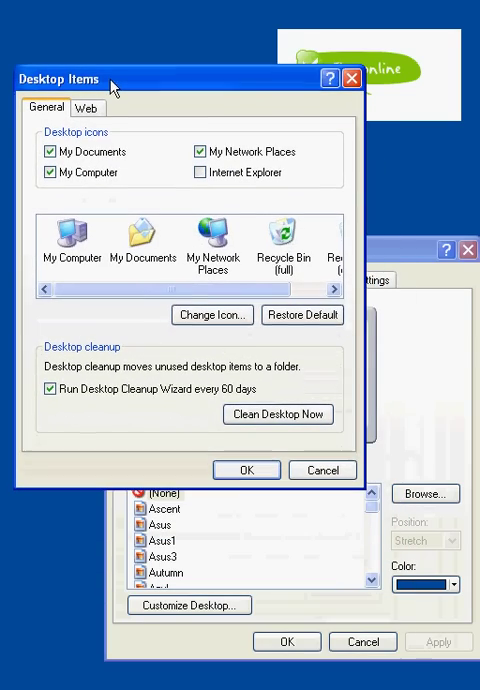
# - On the Web tab, start a new desktop item and enter the second mystatus.skype.com address
pyautogui.click(97, 110)
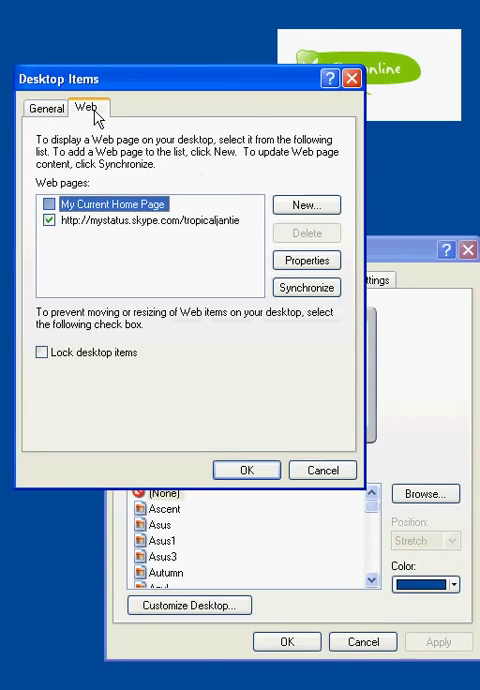
pyautogui.click(284, 206)
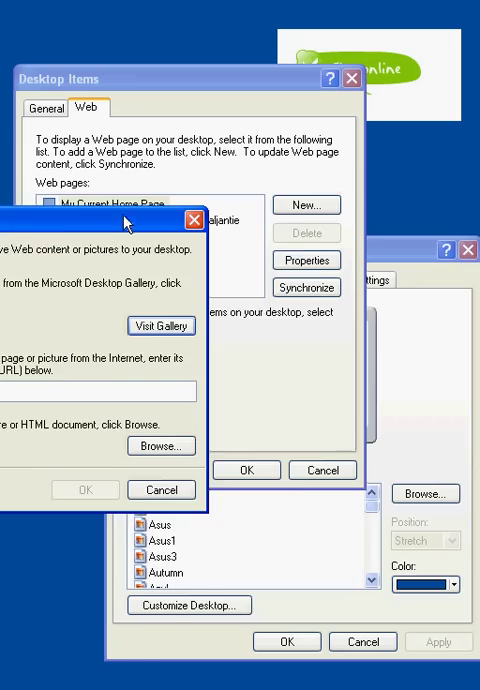
pyautogui.moveTo(205, 247)
pyautogui.mouseDown()
pyautogui.moveTo(310, 537)
pyautogui.moveTo(329, 329)
pyautogui.mouseUp()
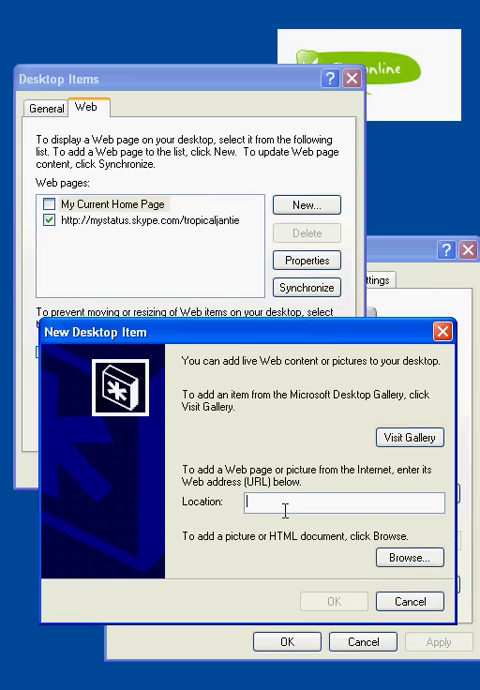
pyautogui.write('http://')
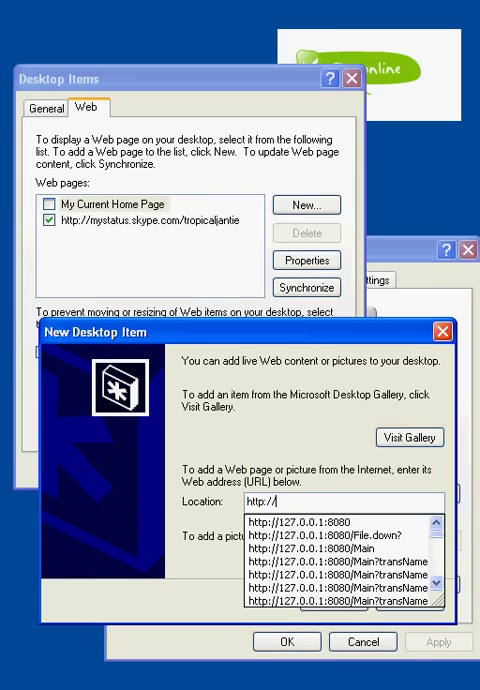
pyautogui.write('mys')
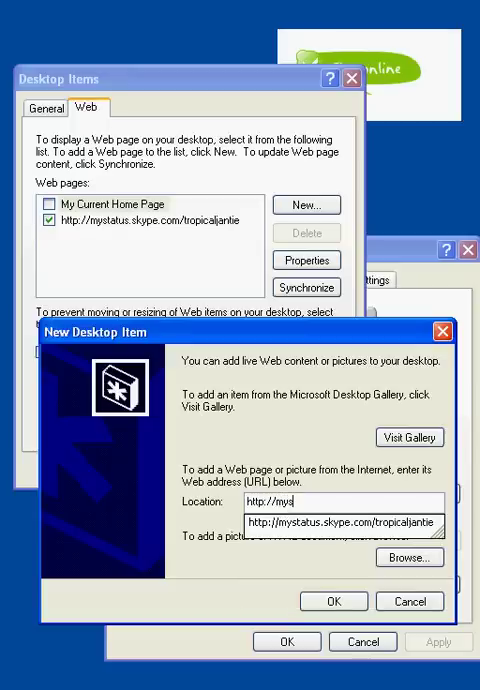
pyautogui.press('Down')
pyautogui.press('BackSpace')
pyautogui.press('BackSpace')
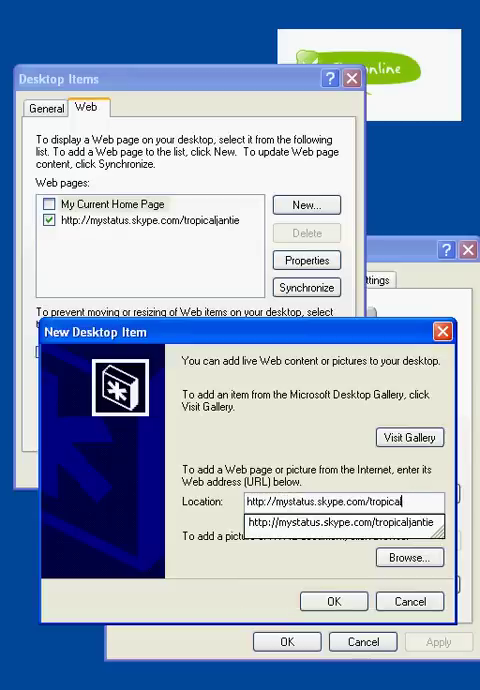
pyautogui.press('BackSpace')
pyautogui.press('BackSpace')
pyautogui.write('msalminen')
# - Confirm the new Skype status address, make it available offline, and let synchronization finish
pyautogui.click(332, 601)
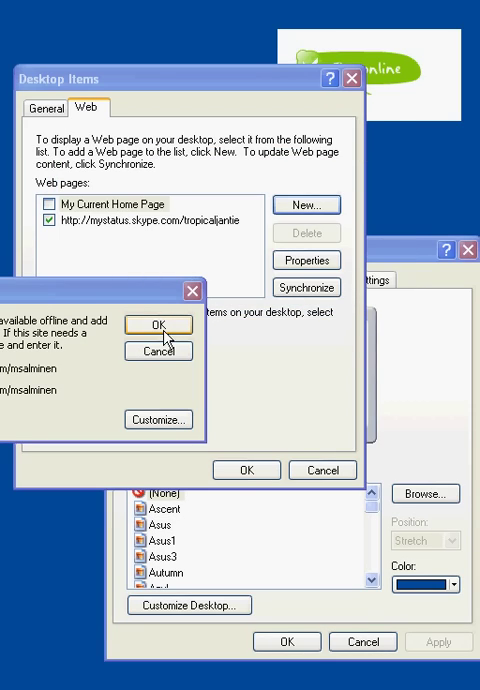
pyautogui.click(162, 330)
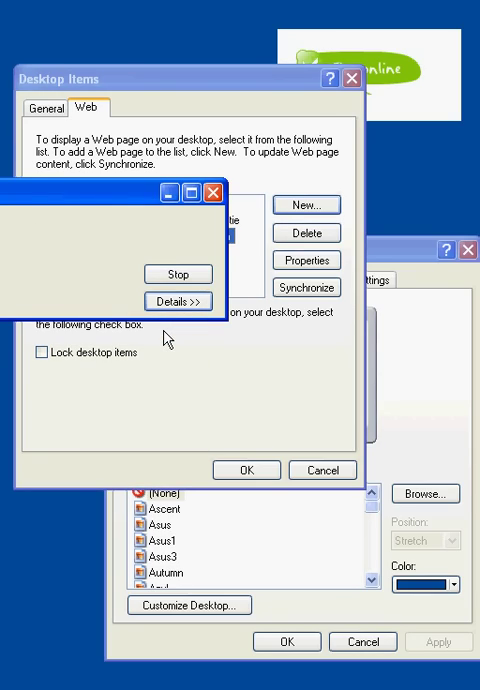
pyautogui.click(177, 279)
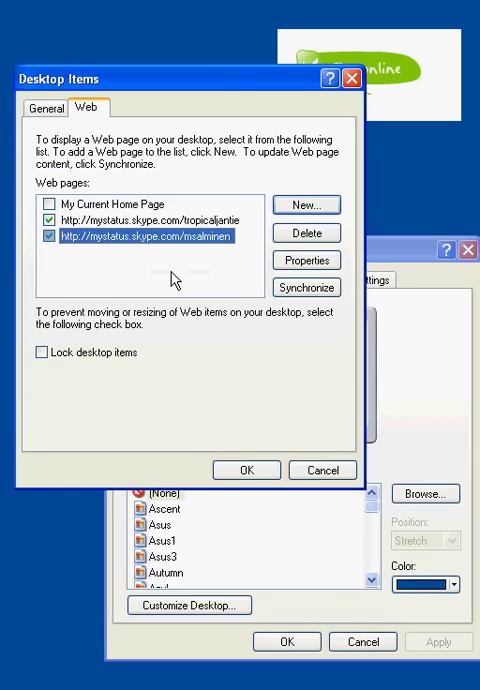
# - Accept Desktop Items and Display Properties to apply the new Skype status item
pyautogui.click(250, 472)
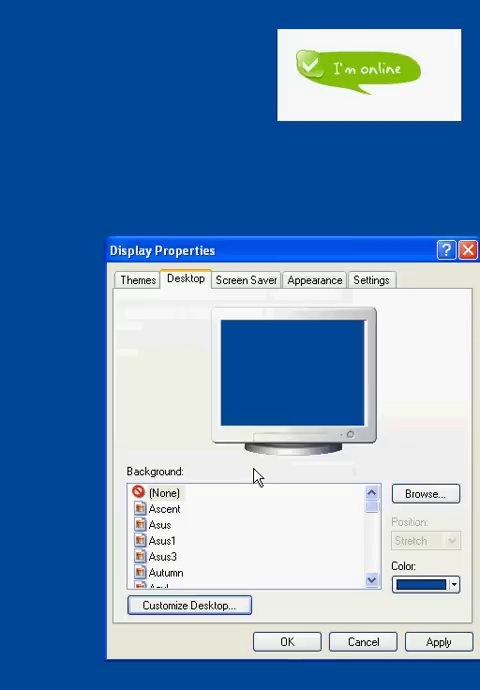
pyautogui.click(282, 643)
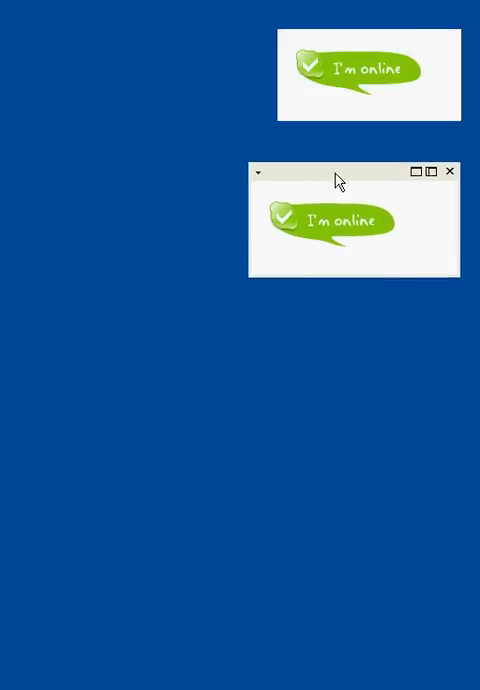
# - Narrow the new Skype status item from its left edge and move it below the first
pyautogui.moveTo(247, 233)
pyautogui.mouseDown()
pyautogui.moveTo(279, 223)
pyautogui.moveTo(272, 222)
pyautogui.mouseUp()
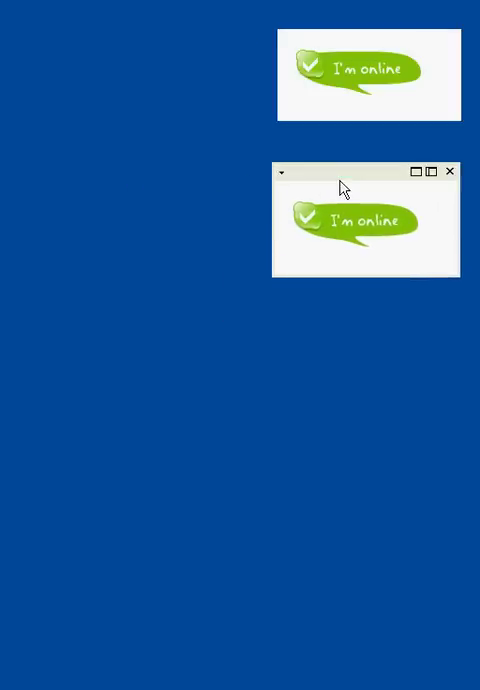
pyautogui.moveTo(341, 181)
pyautogui.mouseDown()
pyautogui.moveTo(340, 325)
pyautogui.moveTo(342, 308)
pyautogui.mouseUp()
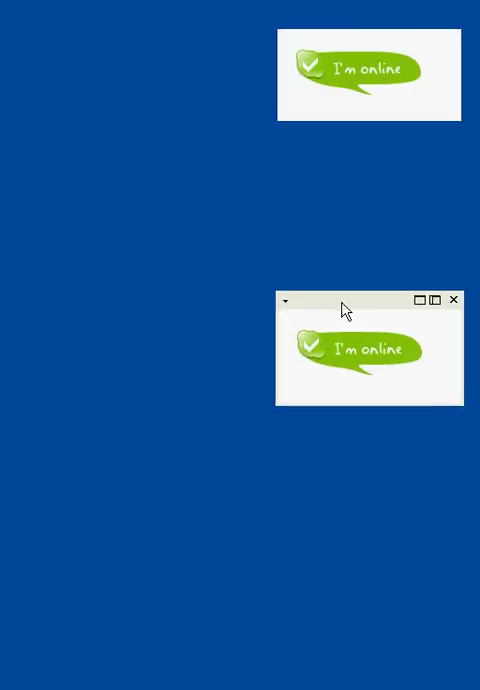